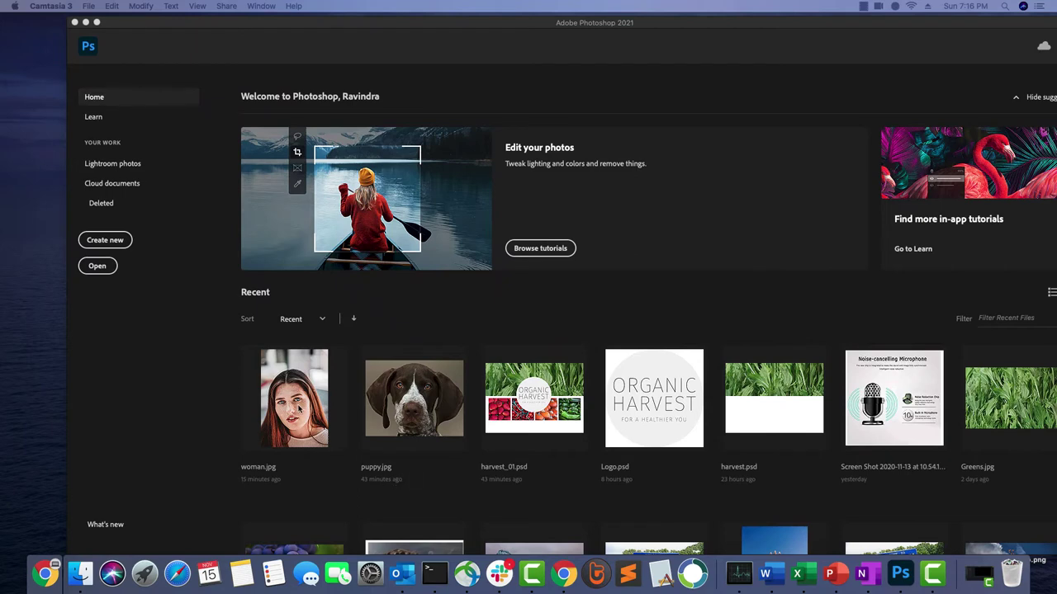
Step: Open the woman.jpg portrait from the Recent thumbnails on the Home screen
{"action": "left_click_drag", "start_coordinate": [276, 22], "coordinate": [254, 20]}
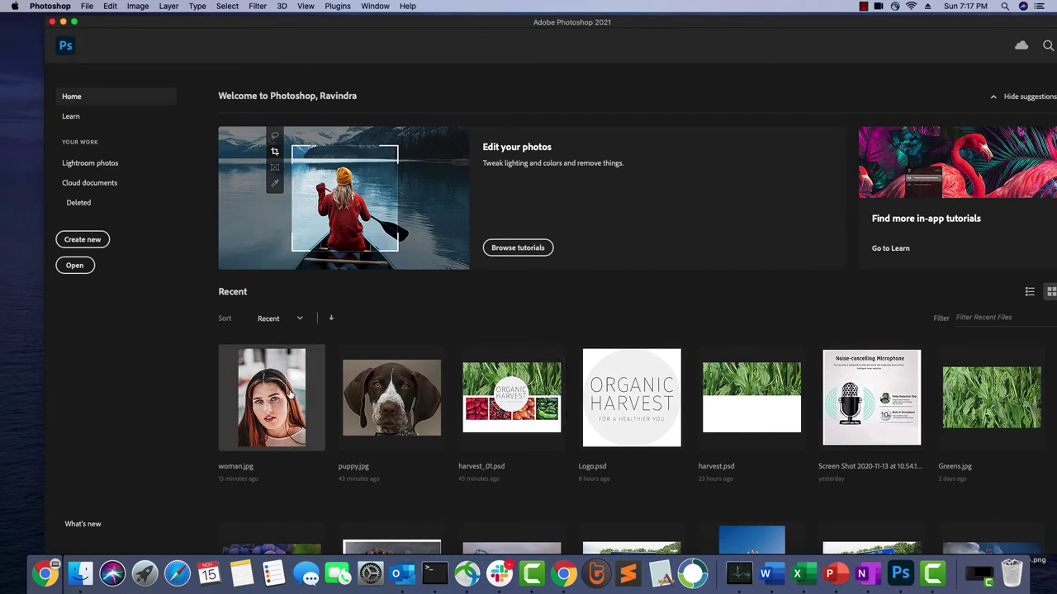
{"action": "left_click", "coordinate": [291, 394]}
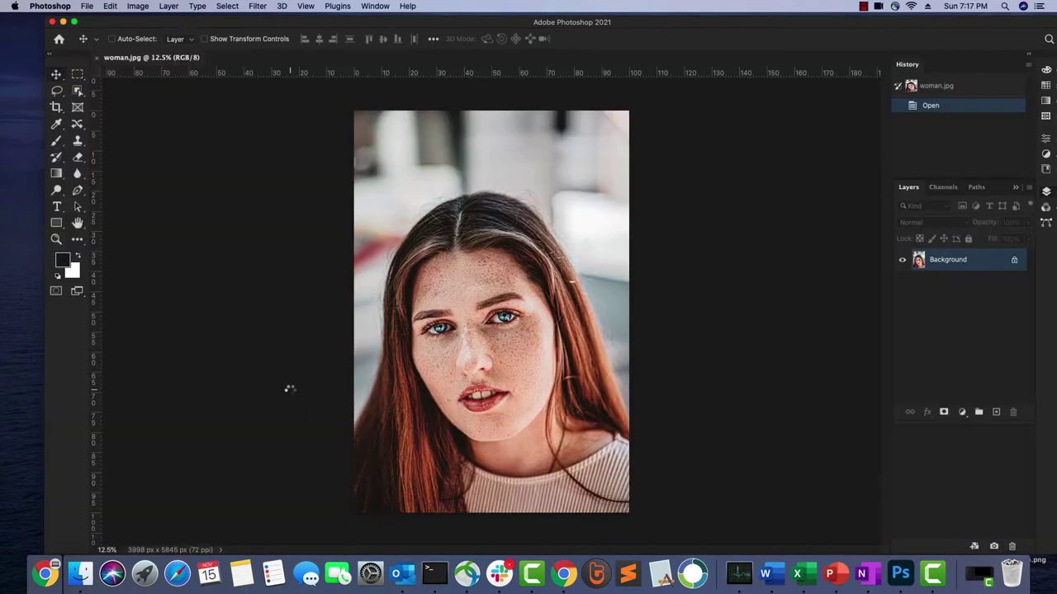
Step: Nudge the Photoshop window slightly left and show the Filter menu
{"action": "left_click_drag", "start_coordinate": [393, 21], "coordinate": [376, 21]}
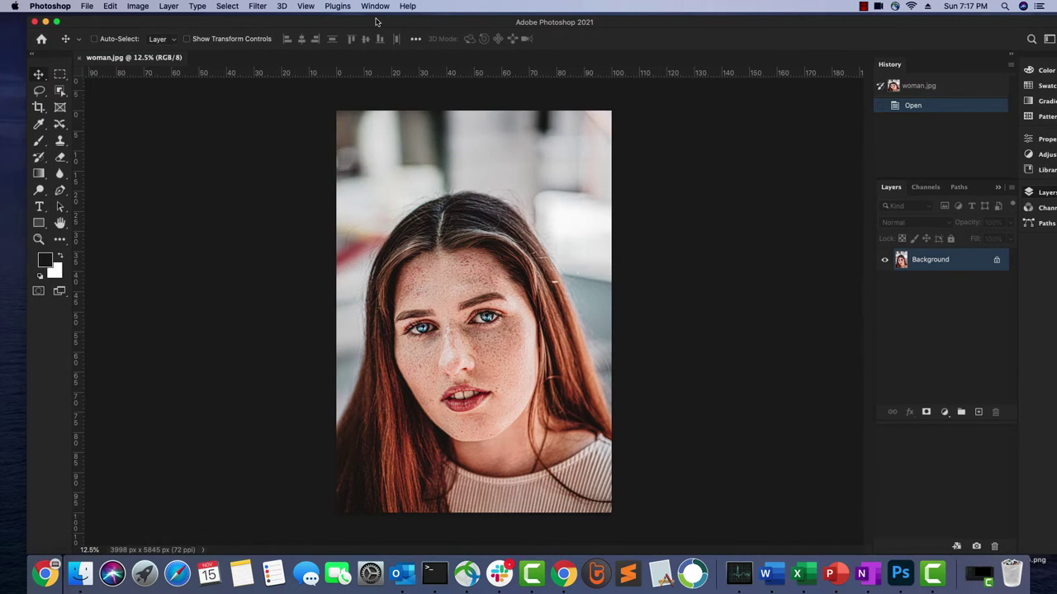
{"action": "left_click", "coordinate": [255, 6]}
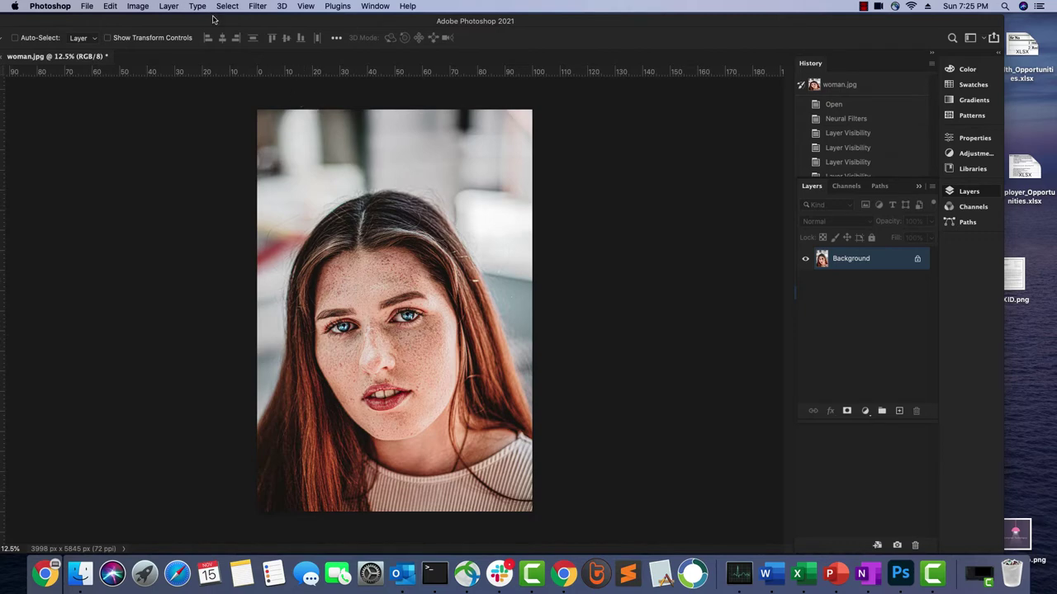
{"action": "left_click", "coordinate": [258, 7]}
Step: In Neural Filters, enable Skin Smoothing and raise Smoothness to 21 with Blur at 50
{"action": "left_click", "coordinate": [281, 53]}
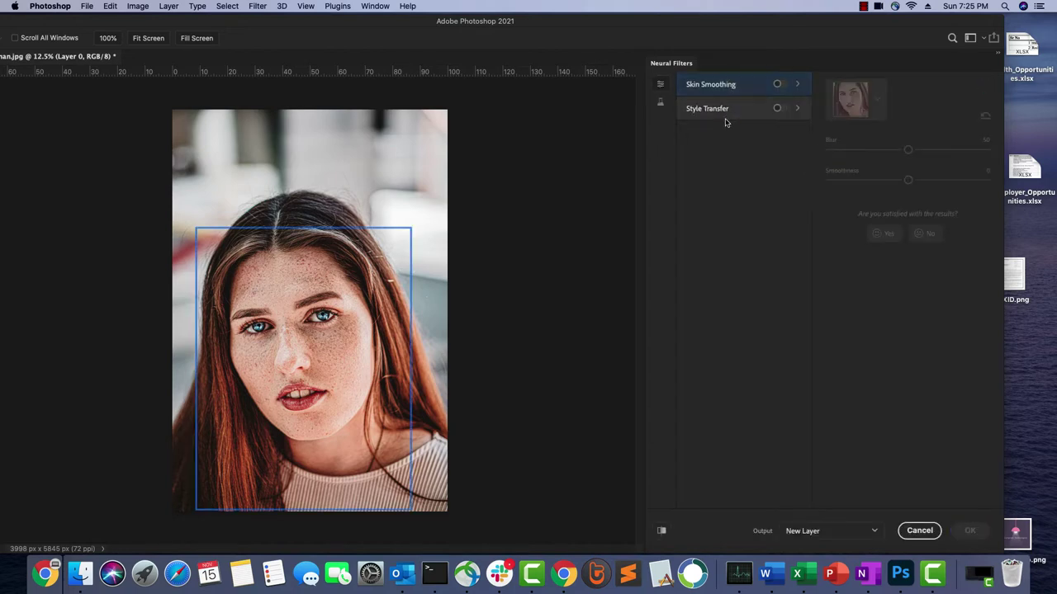
{"action": "left_click", "coordinate": [779, 84]}
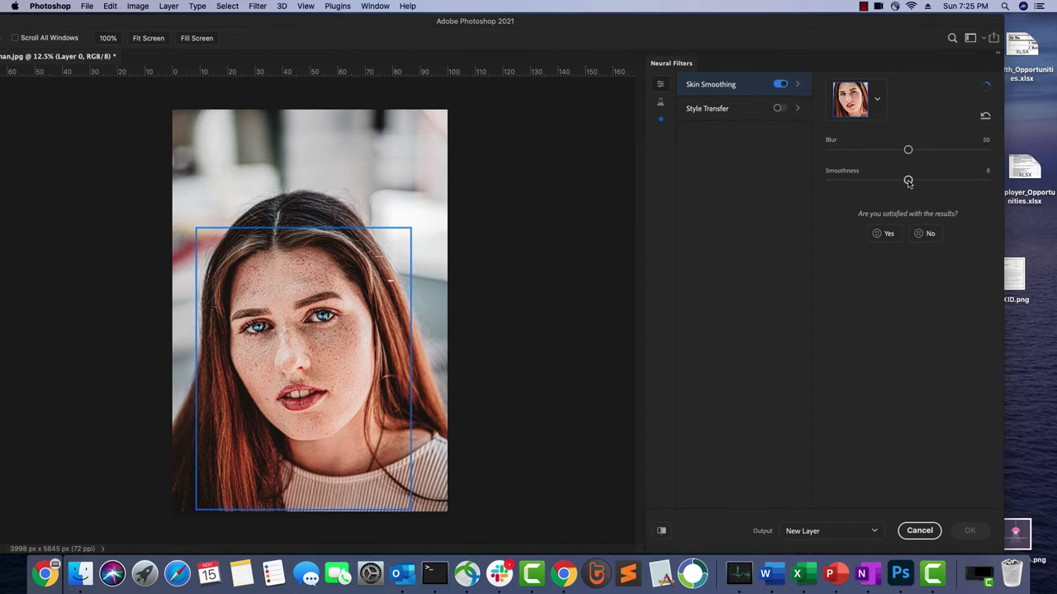
{"action": "left_click_drag", "start_coordinate": [909, 182], "coordinate": [941, 186]}
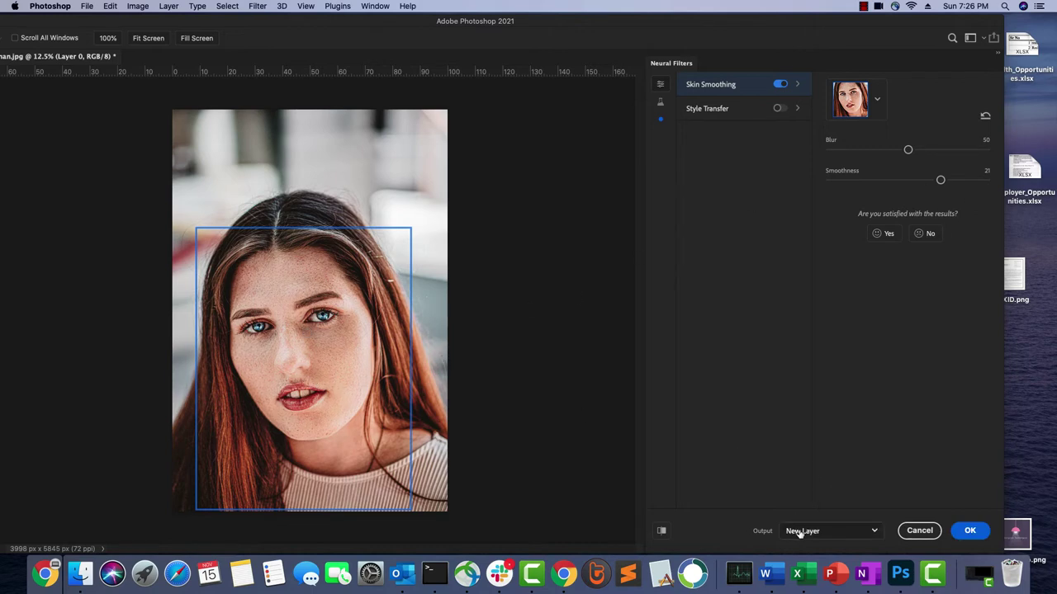
Step: Apply Skin Smoothing as new Layer 0 and hide it to see the original
{"action": "left_click", "coordinate": [971, 533]}
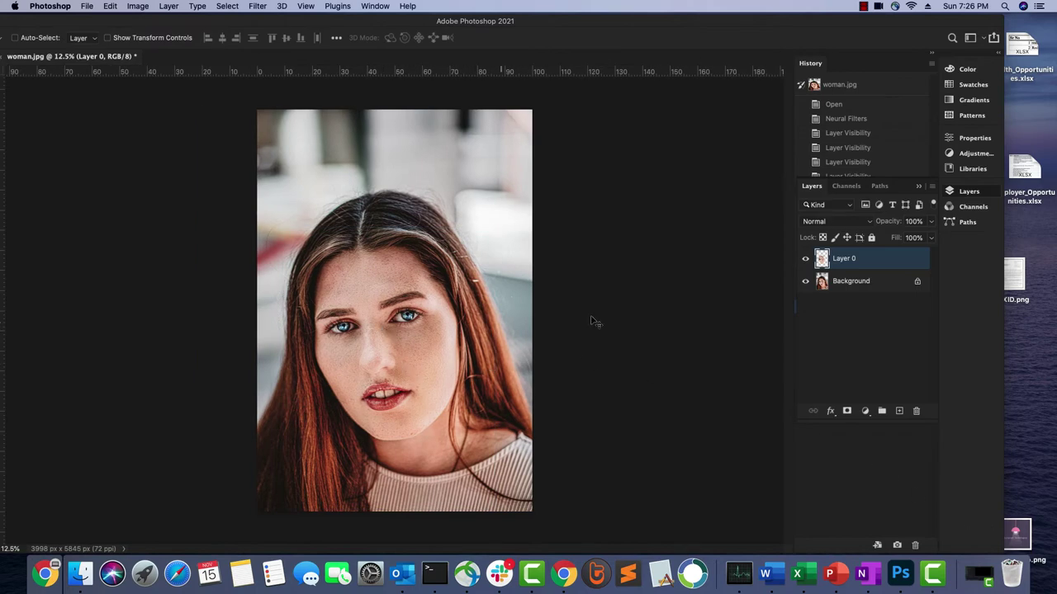
{"action": "left_click", "coordinate": [843, 282]}
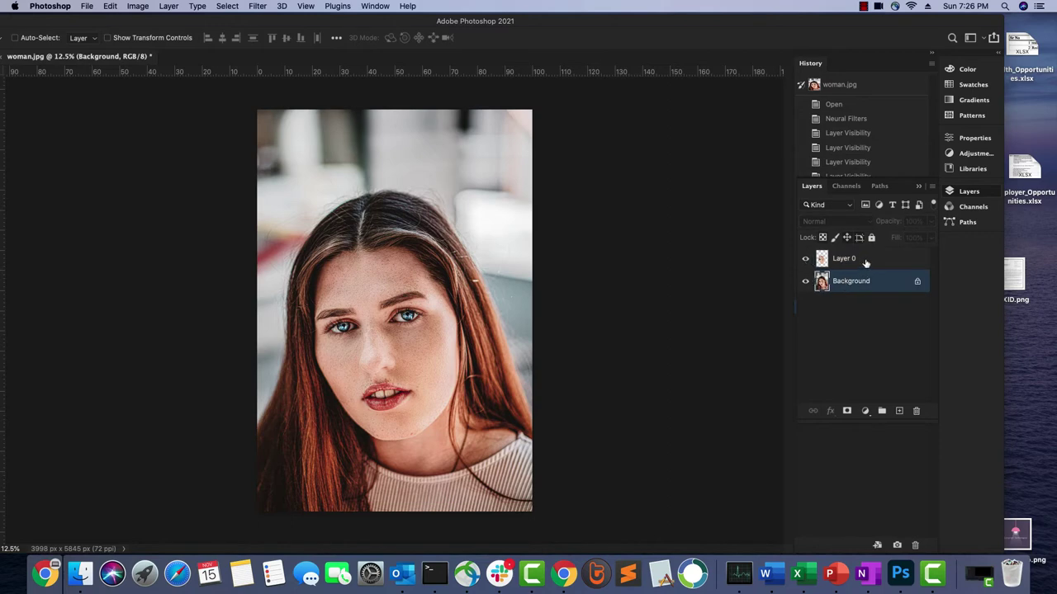
{"action": "left_click", "coordinate": [865, 262]}
{"action": "left_click", "coordinate": [805, 258]}
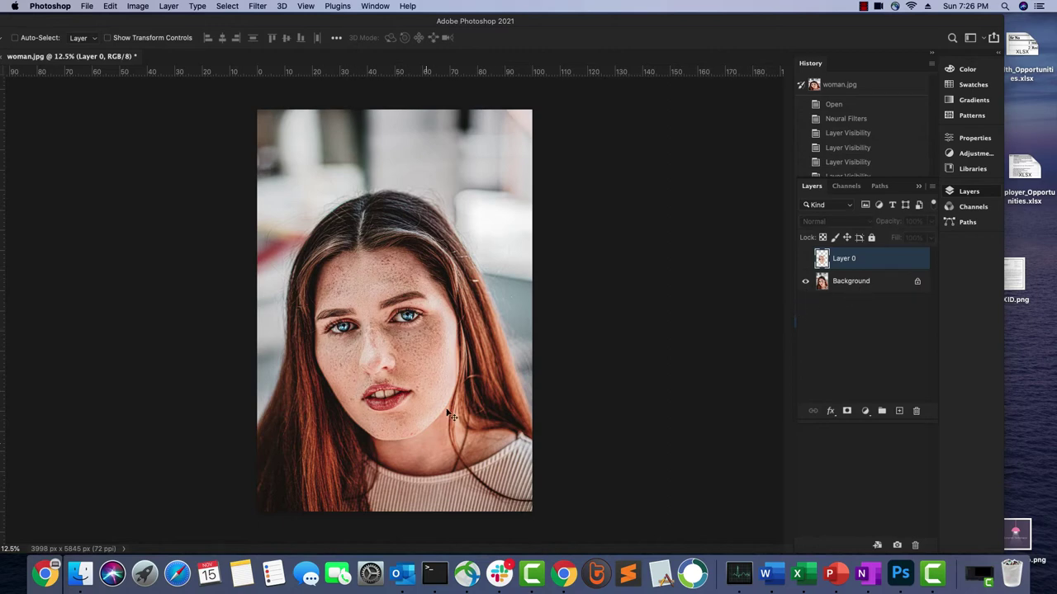
Step: Compare Layer 0 and Background by toggling their visibility, leaving Layer 0 hidden
{"action": "left_click", "coordinate": [859, 285]}
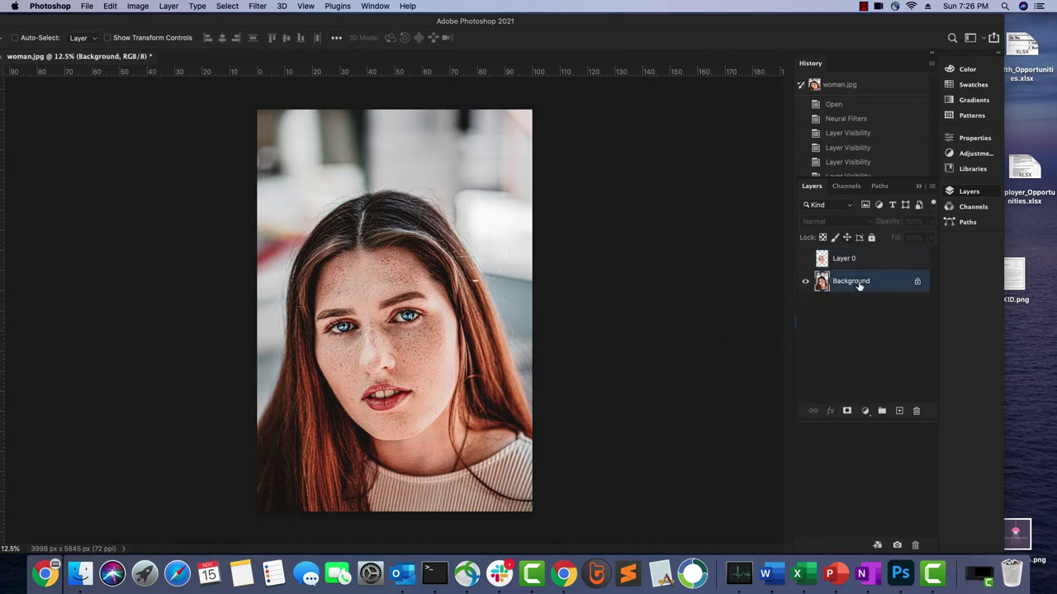
{"action": "left_click", "coordinate": [857, 264]}
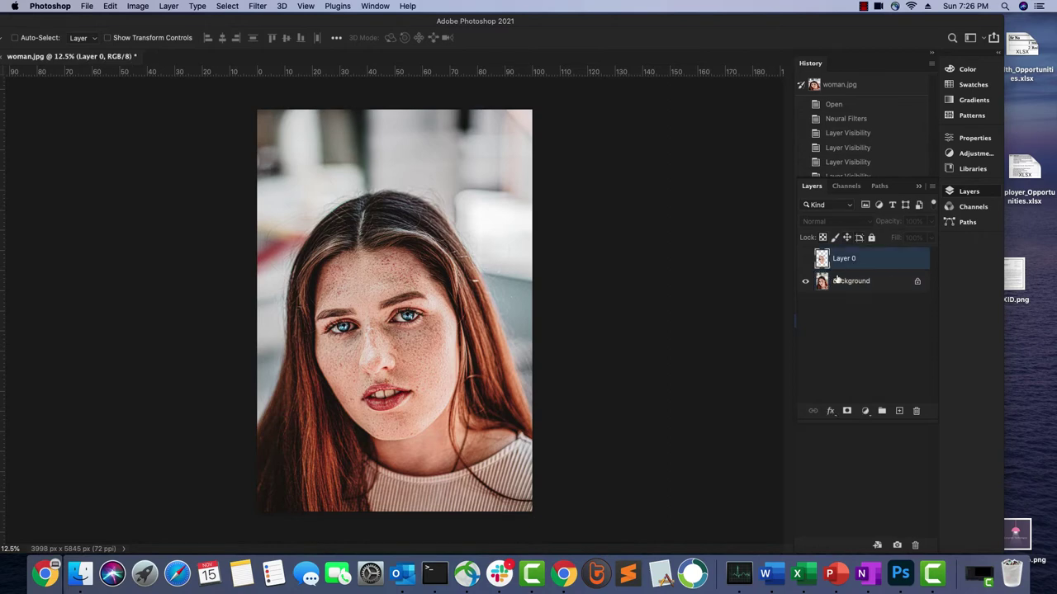
{"action": "left_click", "coordinate": [806, 282]}
{"action": "left_click", "coordinate": [806, 258]}
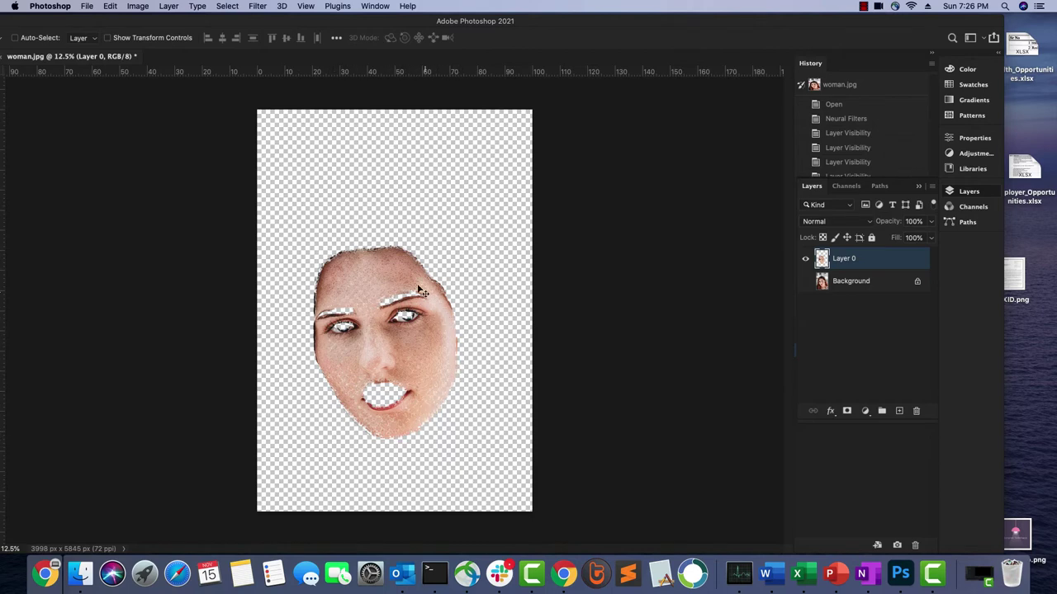
{"action": "left_click", "coordinate": [842, 283]}
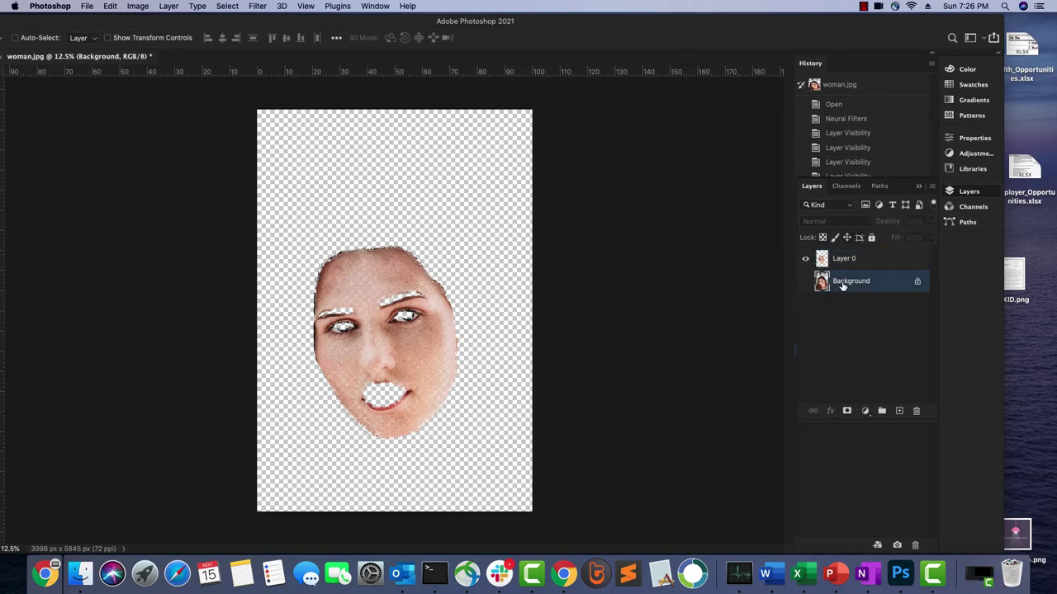
{"action": "left_click", "coordinate": [805, 258]}
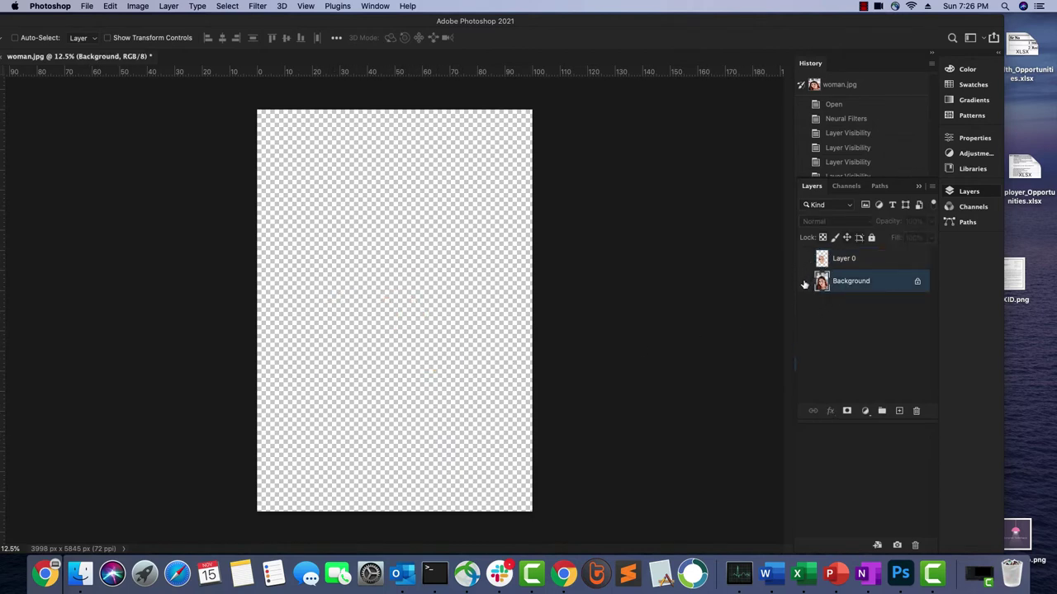
{"action": "left_click", "coordinate": [805, 281]}
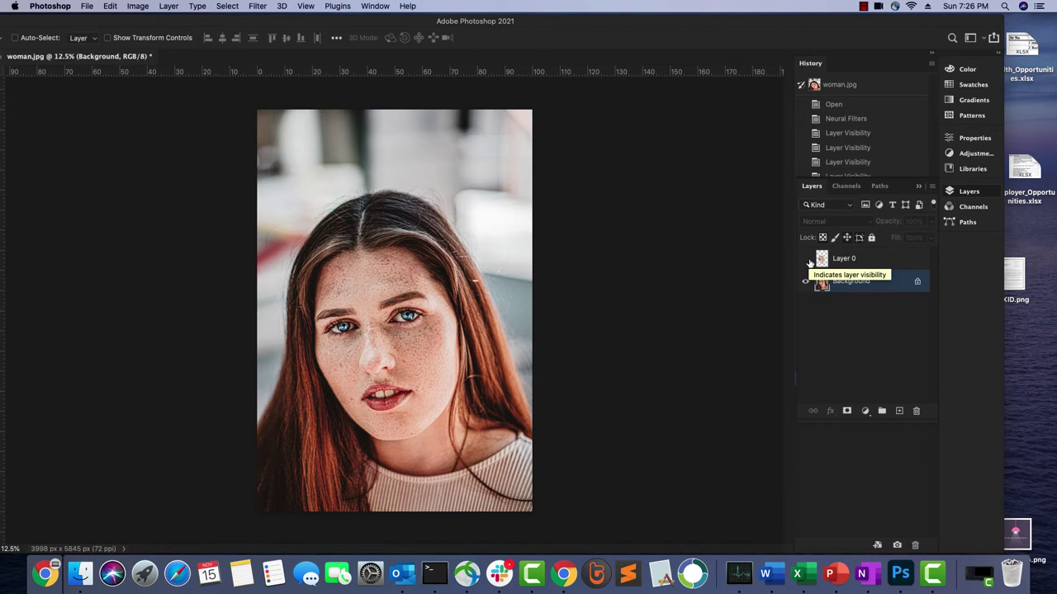
{"action": "left_click", "coordinate": [807, 260]}
{"action": "left_click", "coordinate": [807, 261]}
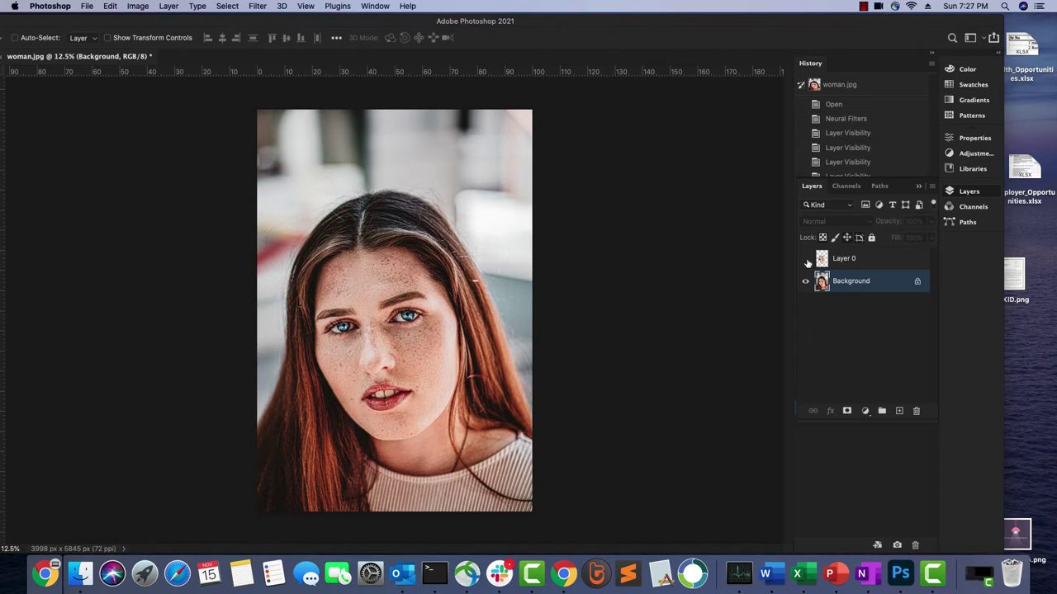
Step: Show the smoothed Layer 0 again and reopen Filter > Neural Filters
{"action": "left_click", "coordinate": [807, 260]}
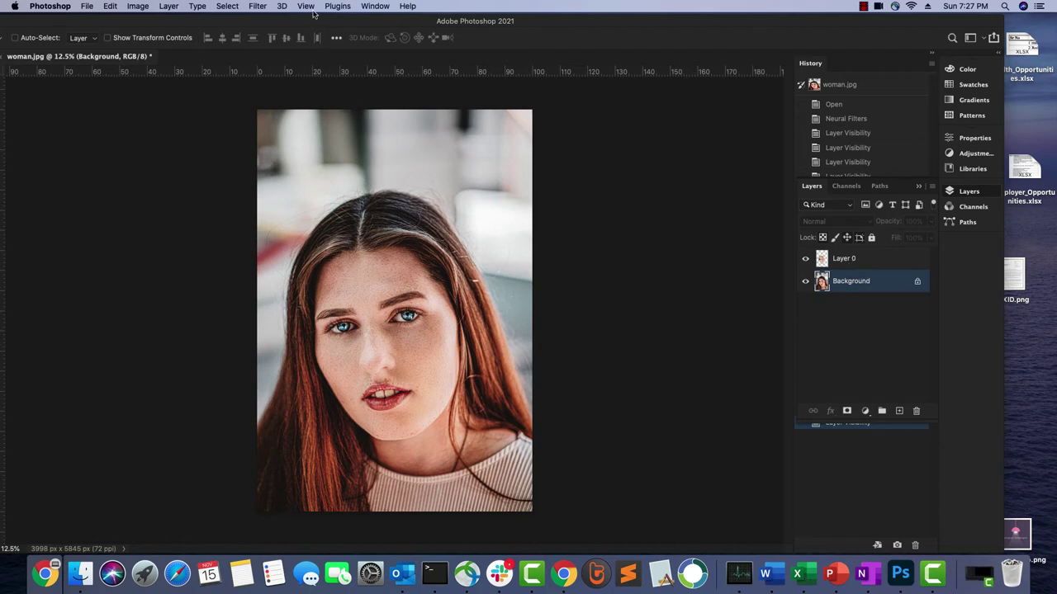
{"action": "left_click", "coordinate": [259, 6]}
{"action": "left_click", "coordinate": [281, 52]}
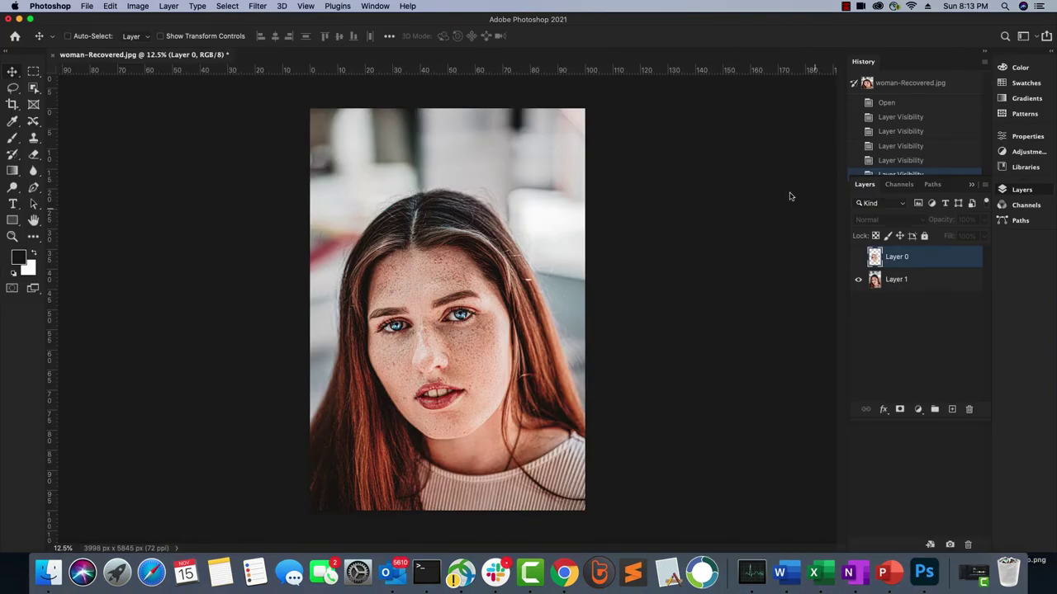
Step: With Layer 1 selected and Layer 0 visible, reopen Filter > Neural Filters
{"action": "left_click", "coordinate": [906, 279]}
{"action": "left_click", "coordinate": [859, 257]}
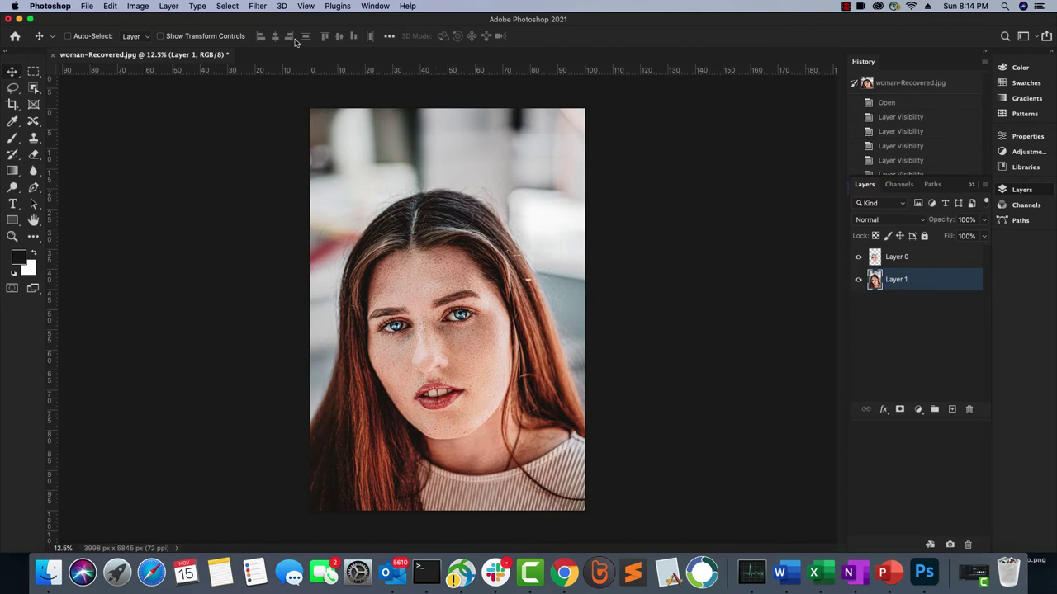
{"action": "left_click", "coordinate": [265, 7]}
{"action": "left_click", "coordinate": [282, 54]}
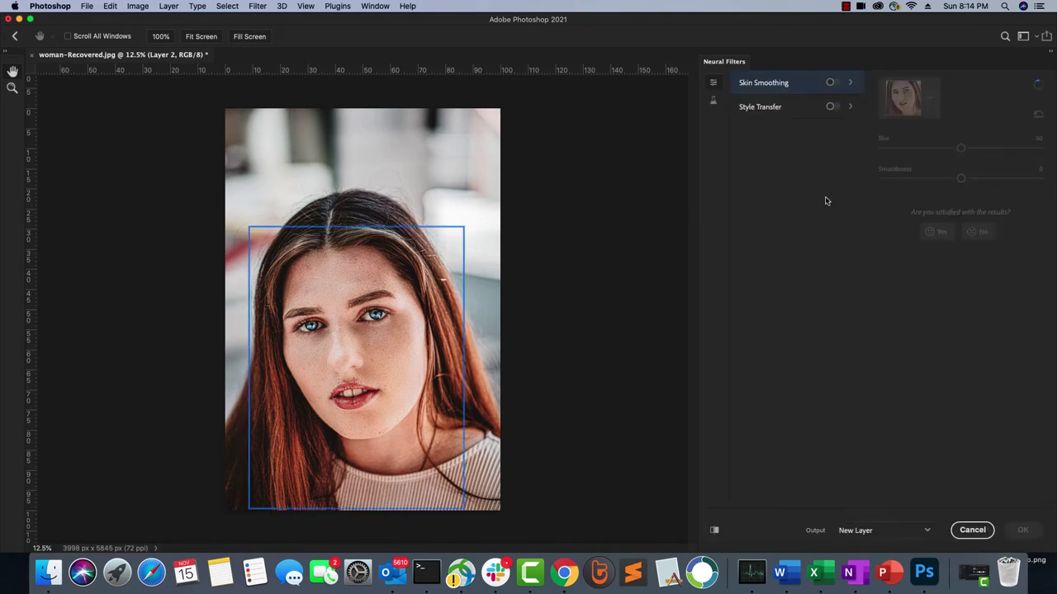
Step: Turn on Style Transfer to preview a painterly style on the portrait
{"action": "left_click", "coordinate": [832, 106]}
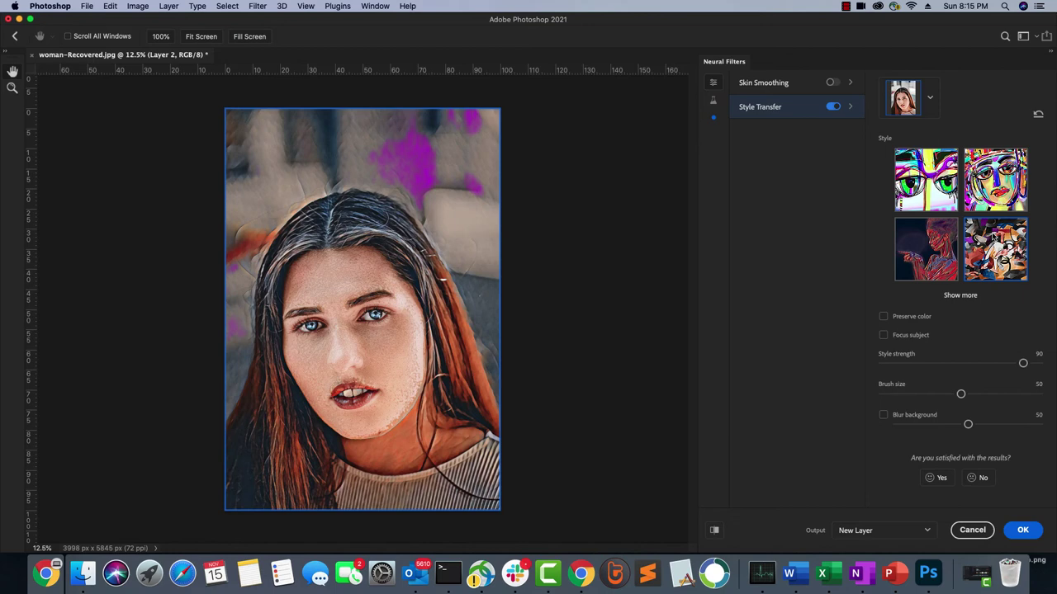
Step: Set Style strength to 60 and enable Blur background at 68
{"action": "left_click", "coordinate": [977, 364]}
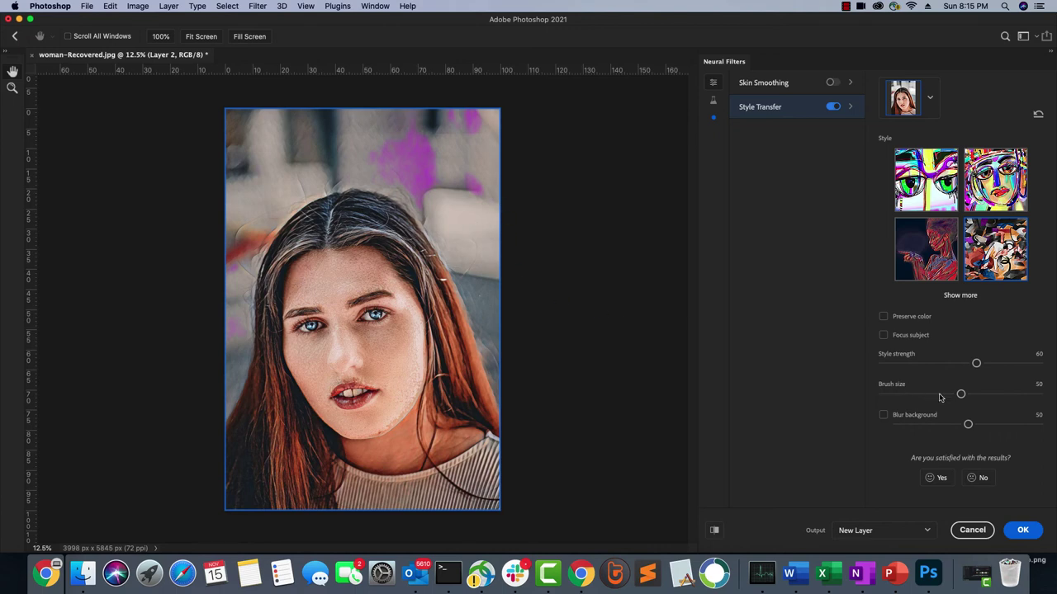
{"action": "left_click", "coordinate": [993, 425]}
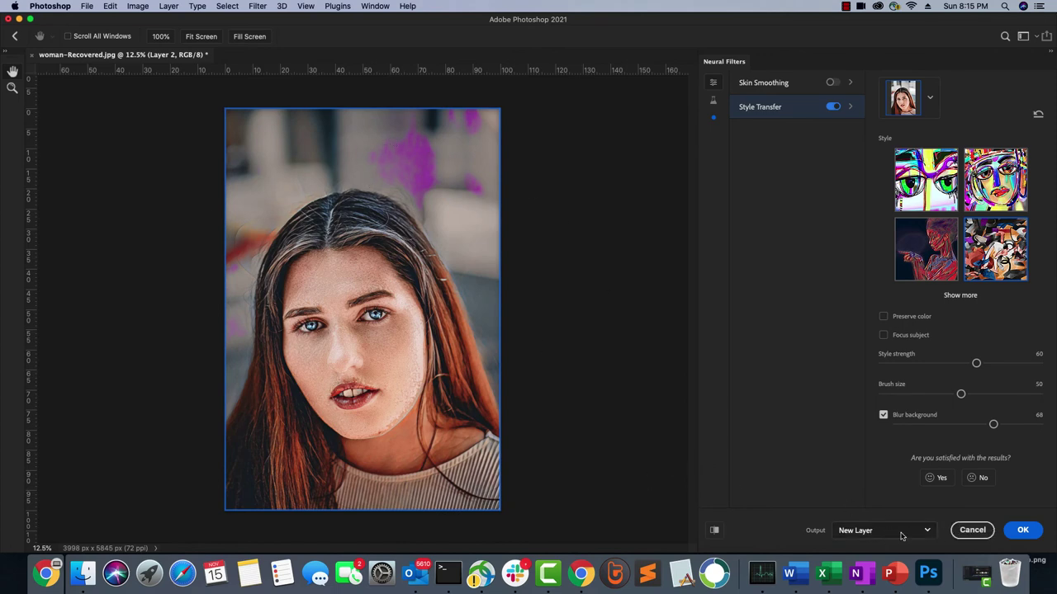
Step: Apply Style Transfer as Layer 2 and position it below the smoothed Layer 0
{"action": "left_click", "coordinate": [1022, 531]}
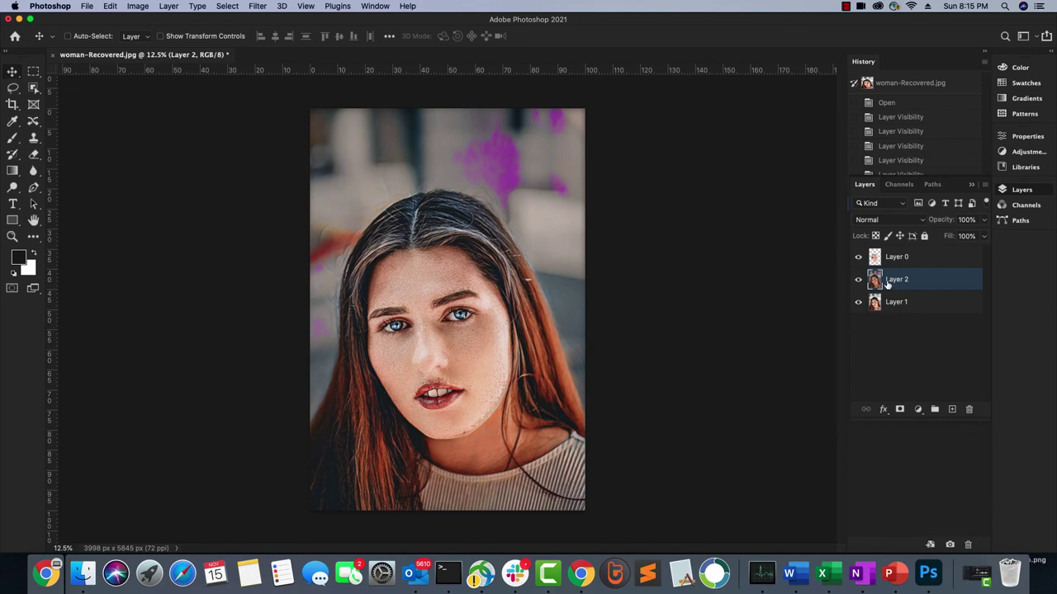
{"action": "left_click", "coordinate": [899, 254], "text": "shift"}
{"action": "key", "text": "super+bracketright"}
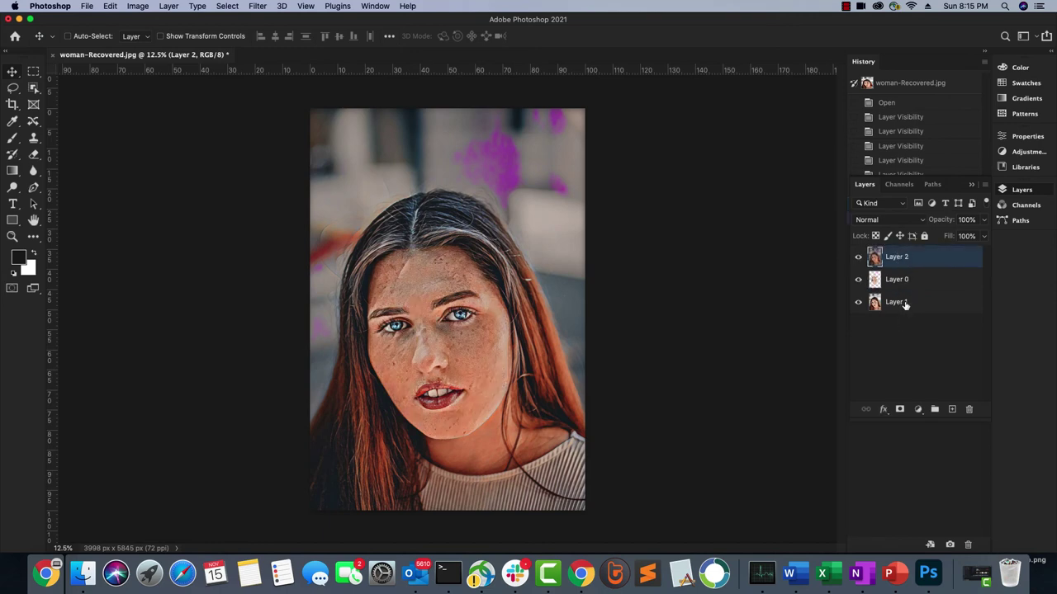
{"action": "left_click_drag", "start_coordinate": [897, 262], "coordinate": [899, 292]}
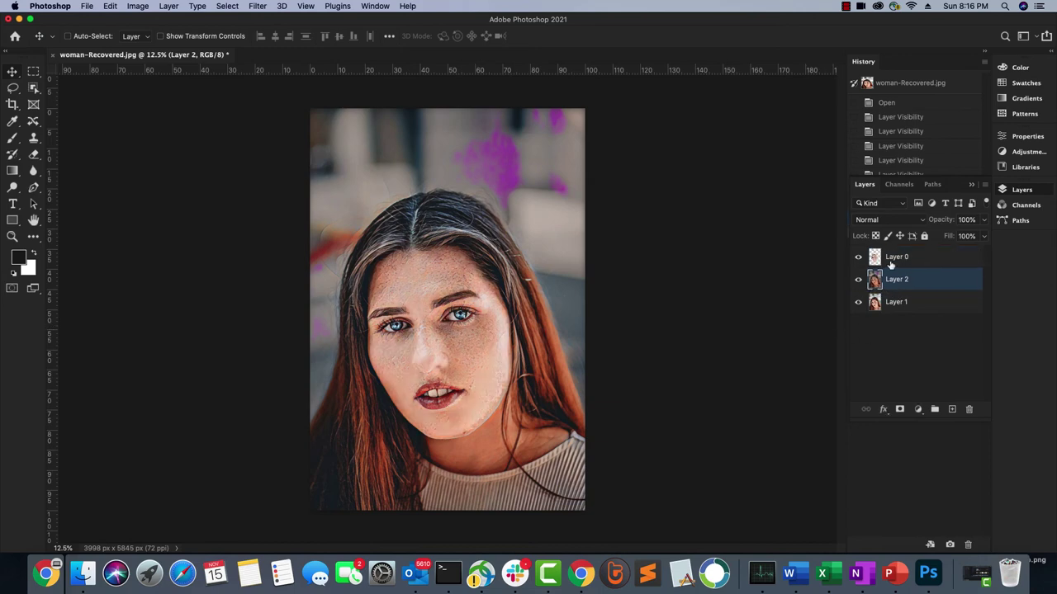
Step: Toggle Layer 2 and Layer 0 visibility to compare, leaving all layers visible
{"action": "left_click", "coordinate": [901, 306]}
{"action": "left_click", "coordinate": [858, 281]}
{"action": "left_click", "coordinate": [858, 257]}
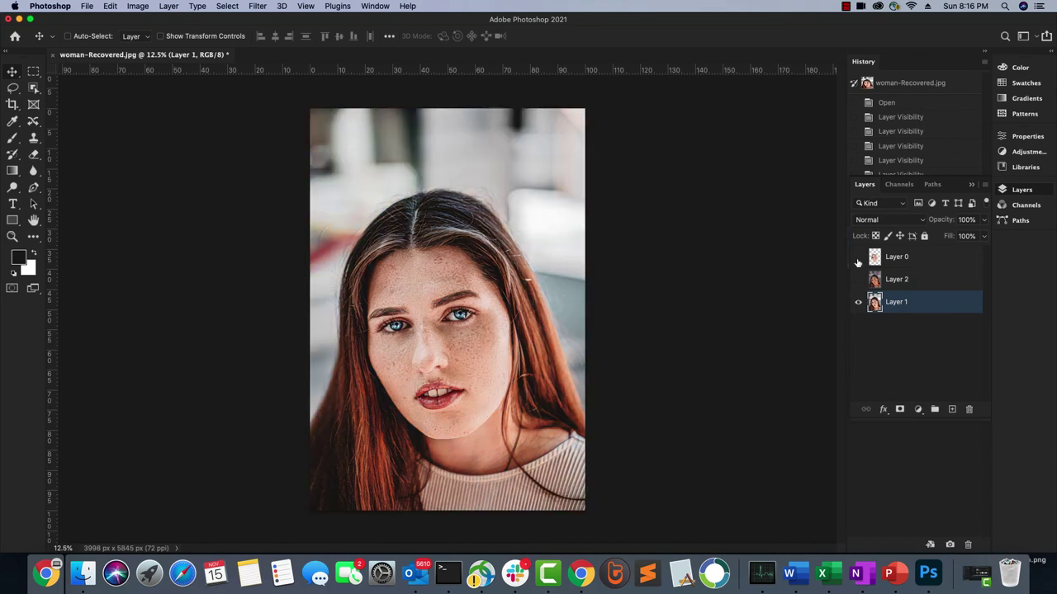
{"action": "left_click", "coordinate": [908, 283]}
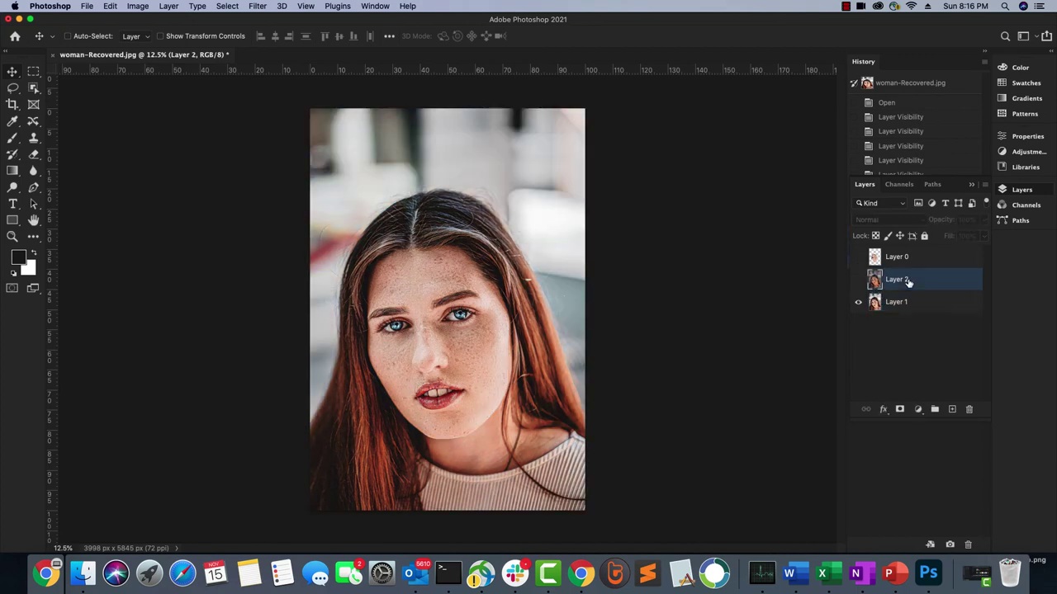
{"action": "left_click", "coordinate": [858, 282]}
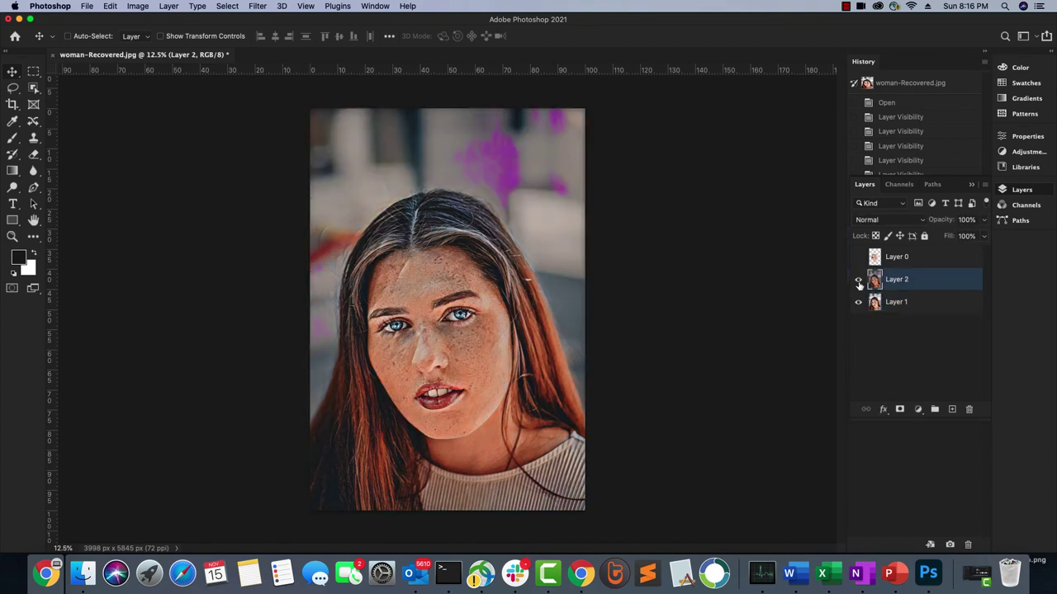
{"action": "left_click", "coordinate": [920, 262]}
{"action": "left_click", "coordinate": [857, 258]}
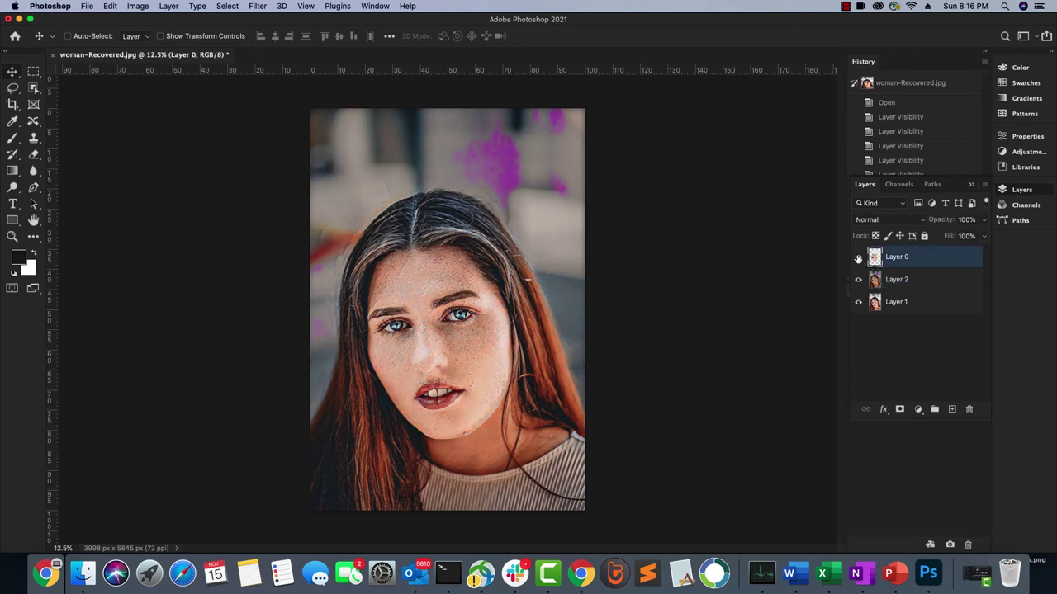